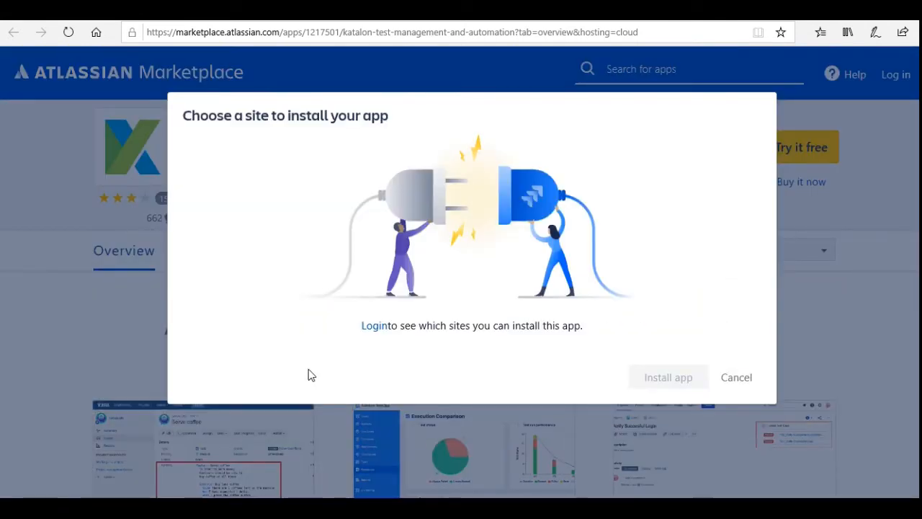
- Log in to the Marketplace with the Google account and request the Cloud version of Katalon: Test Management and Automation
click(373, 330)
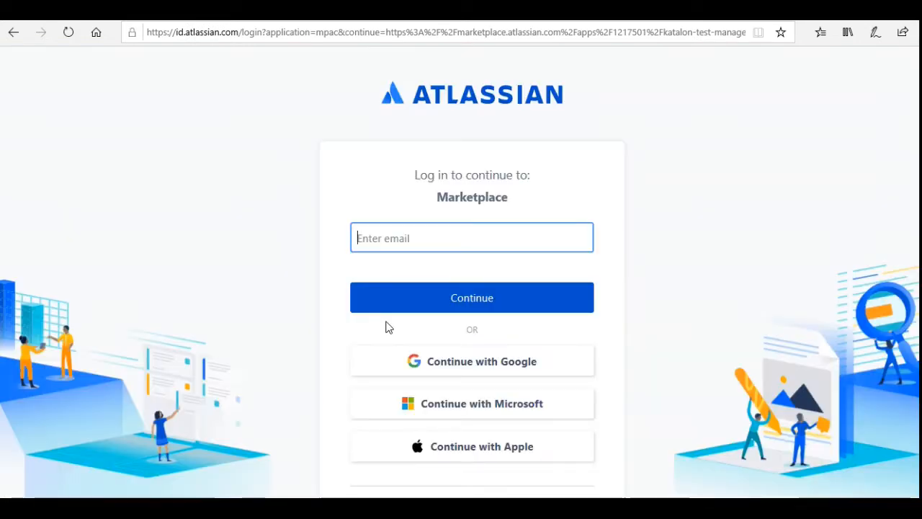
click(579, 371)
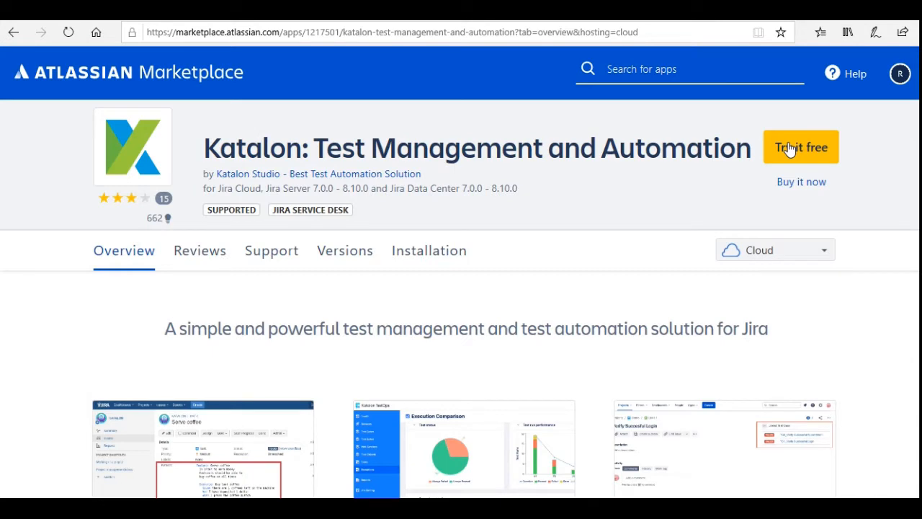
click(790, 148)
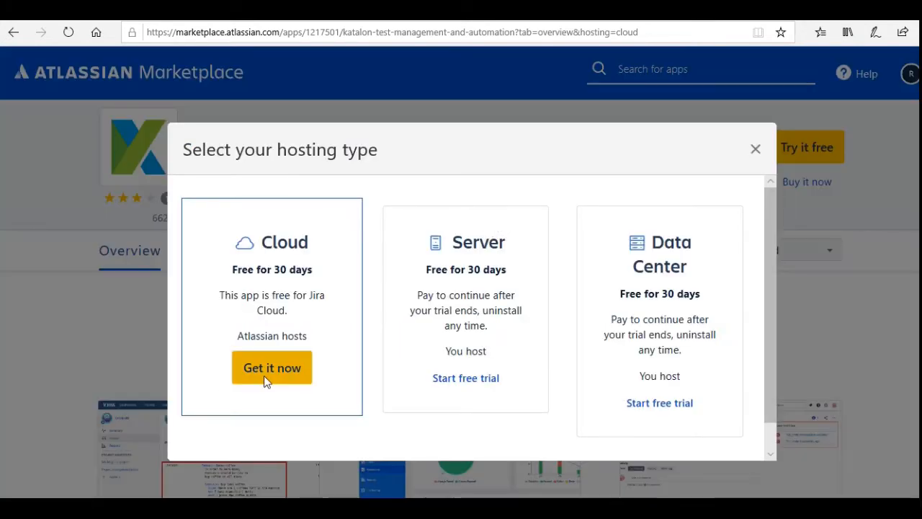
click(264, 382)
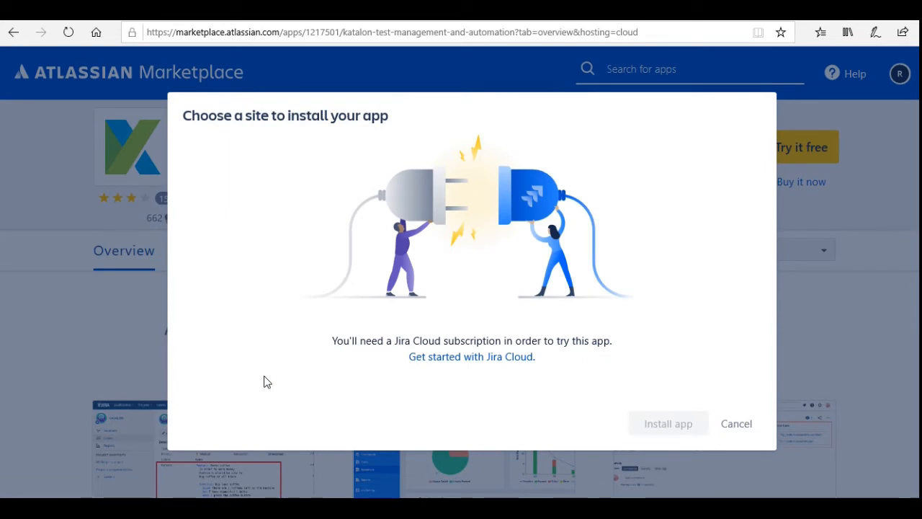
- Sign up for the Free Jira Software Cloud plan, claiming rutechtalkz as the site name
click(462, 360)
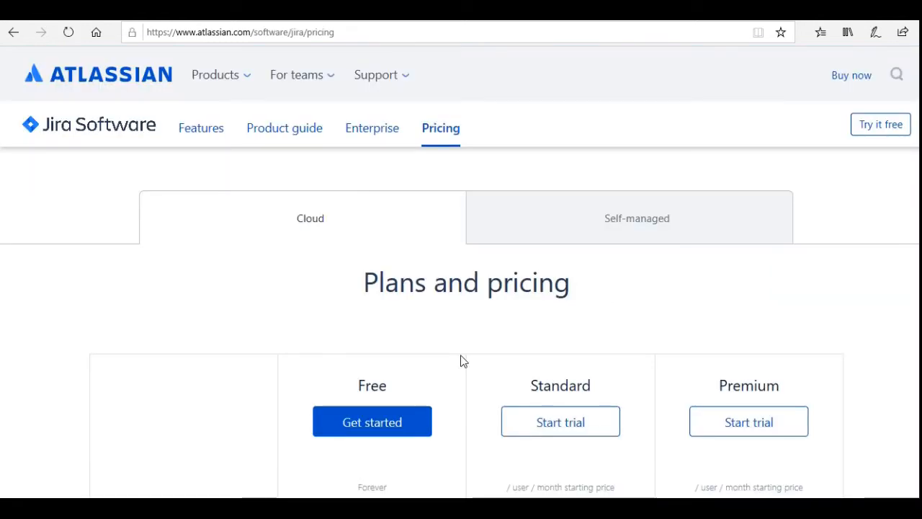
scroll(462, 361, down, 4)
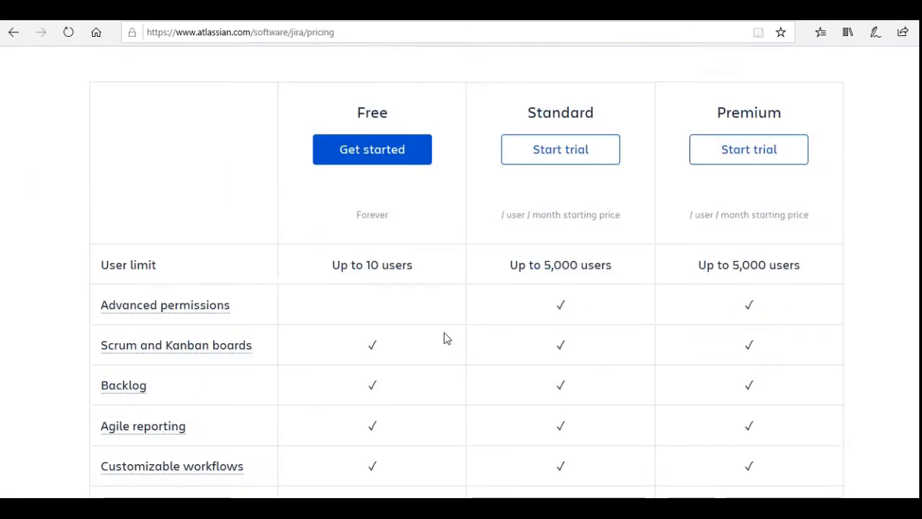
click(378, 157)
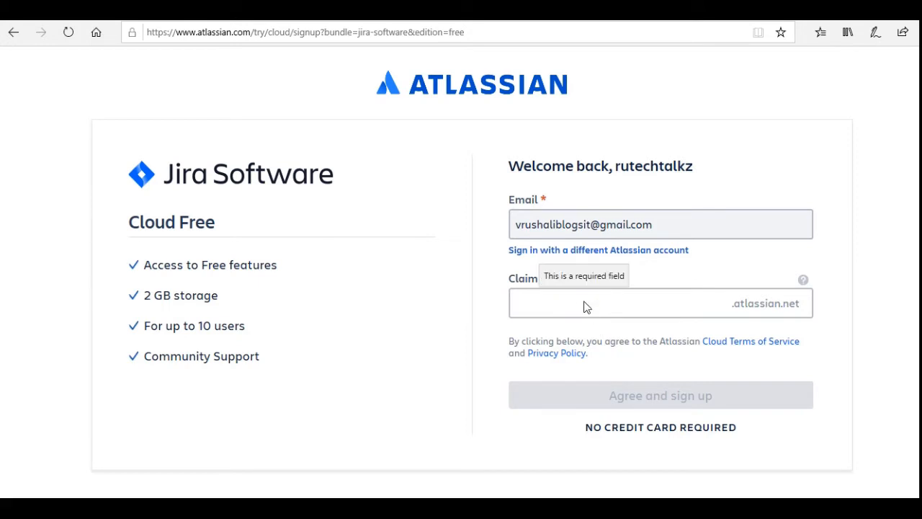
click(589, 310)
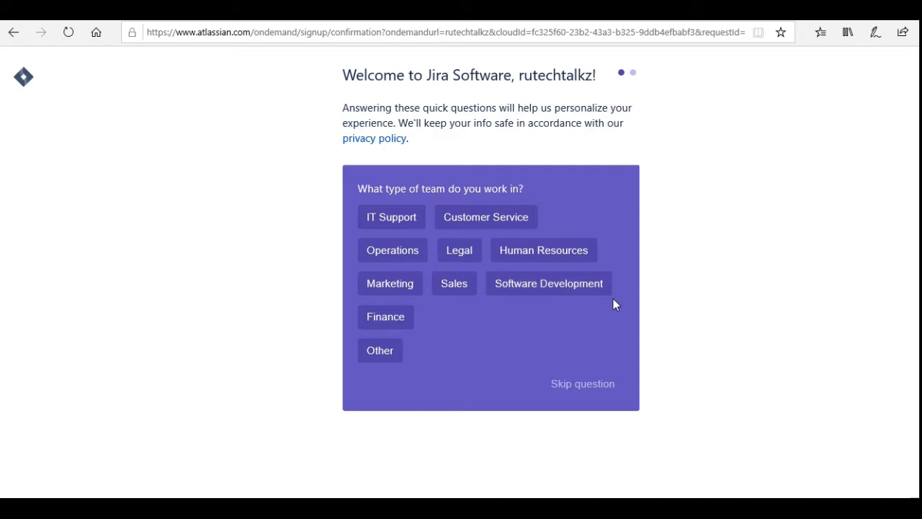
- Skip the team type and role questions, the team invitations and the Jira experience question
click(599, 386)
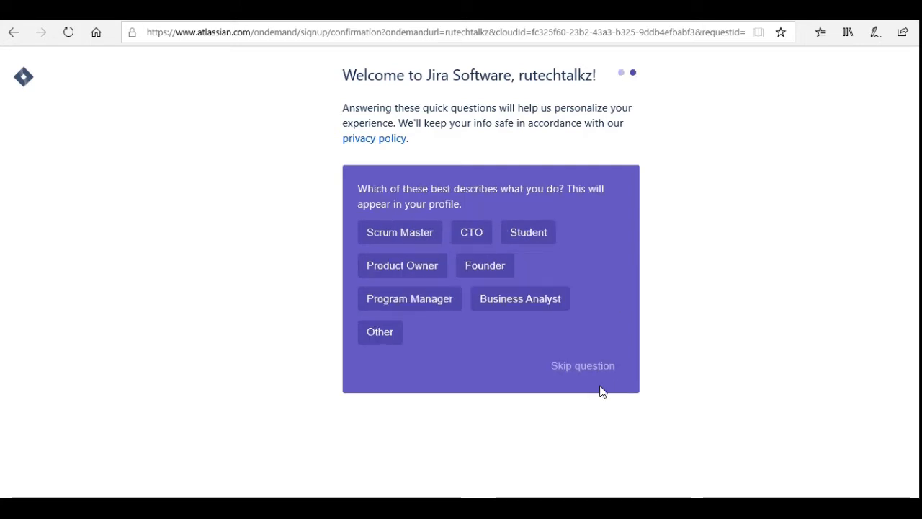
click(595, 372)
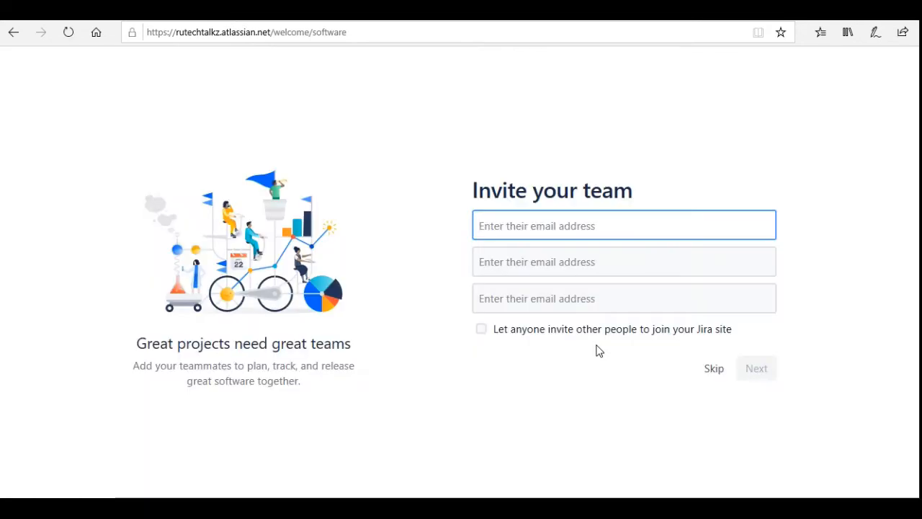
click(712, 374)
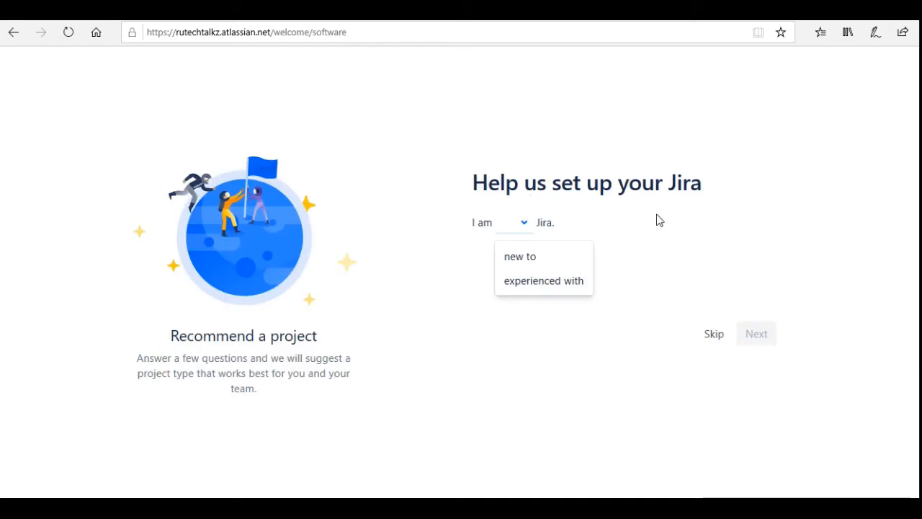
click(706, 335)
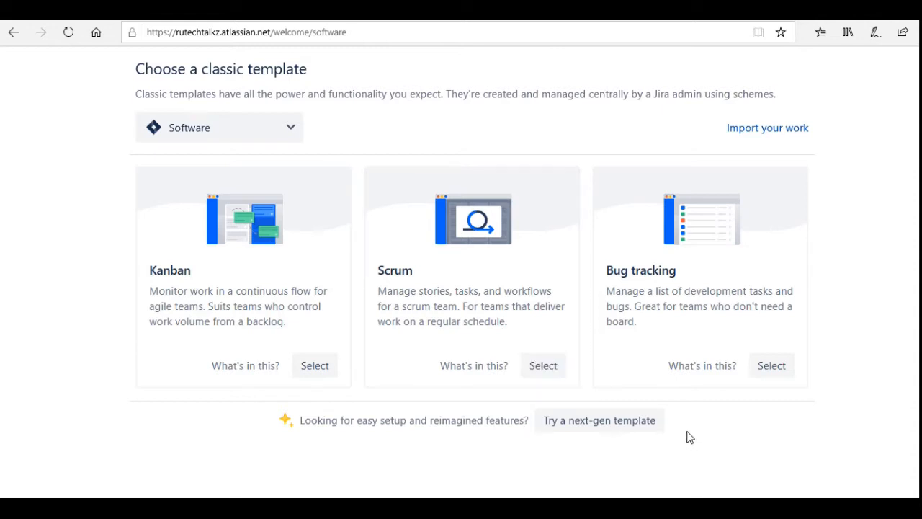
- Create a project named Proj1 from the classic Bug tracking template
click(771, 369)
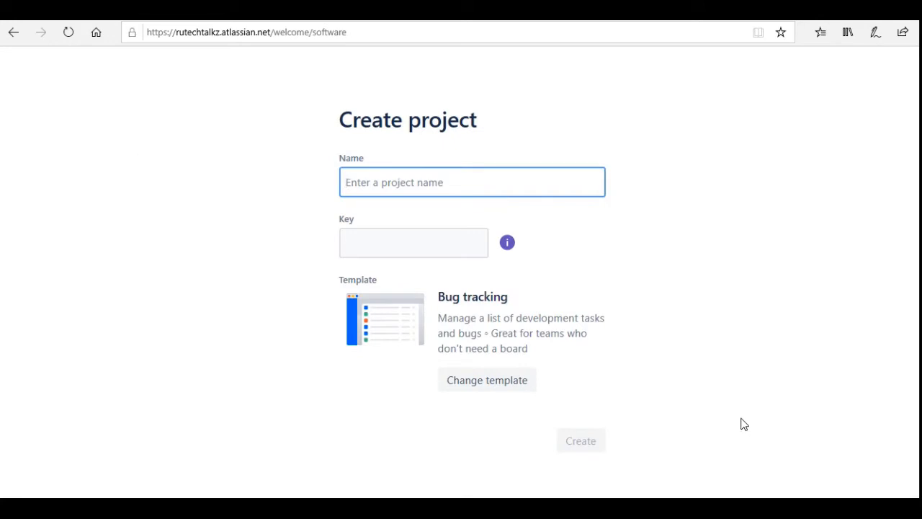
text(Proj1)
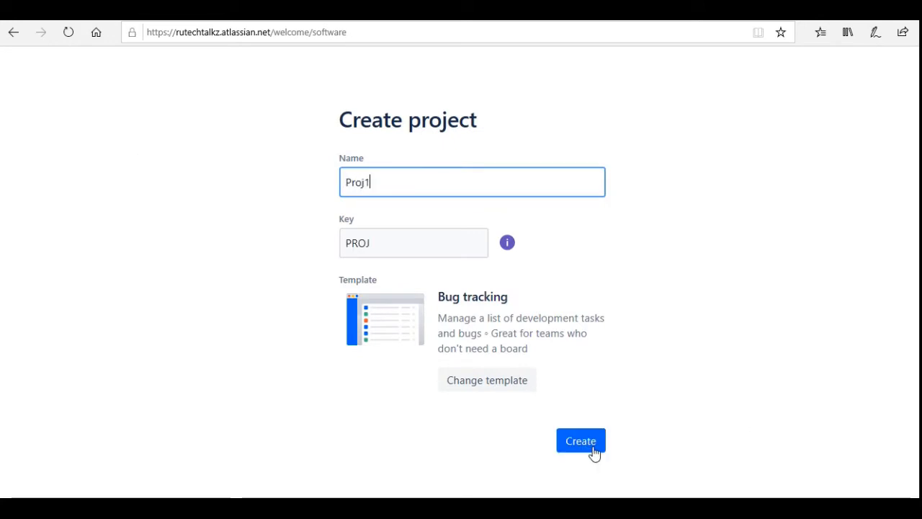
click(592, 449)
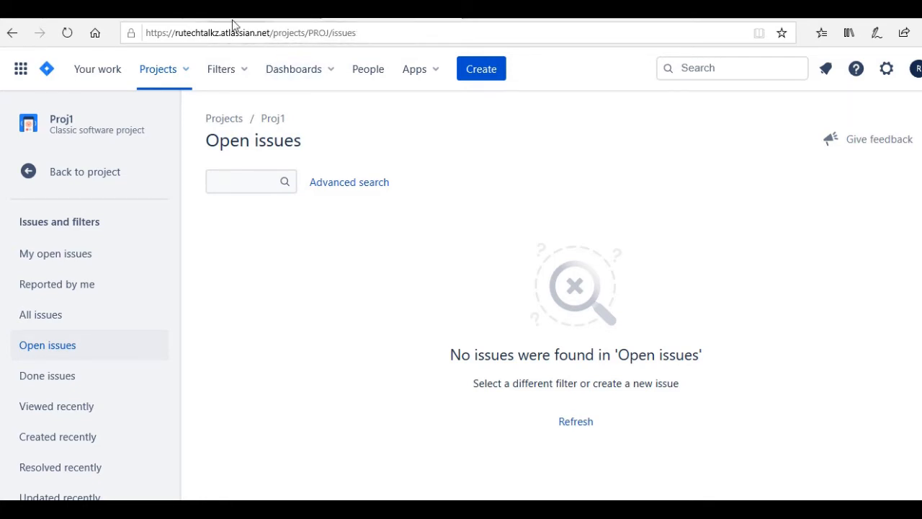
- Search the Marketplace apps for Jira for Katalon
click(425, 72)
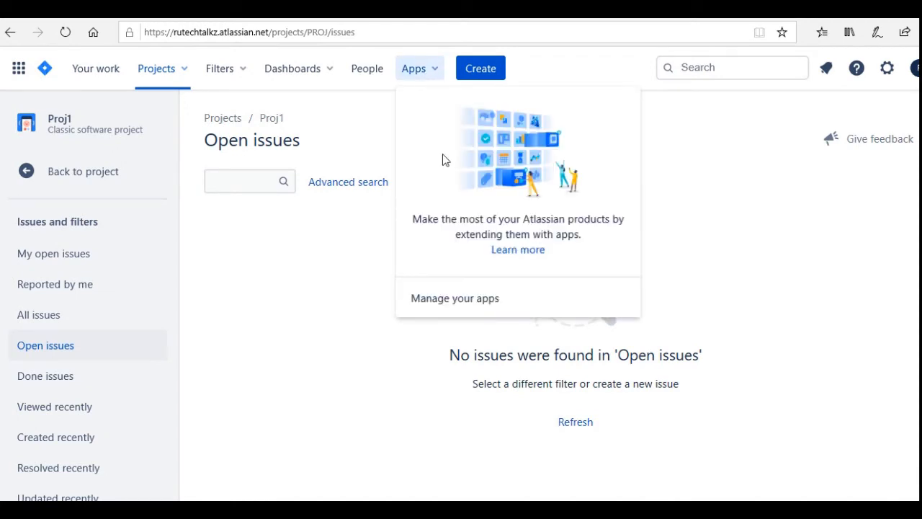
click(444, 300)
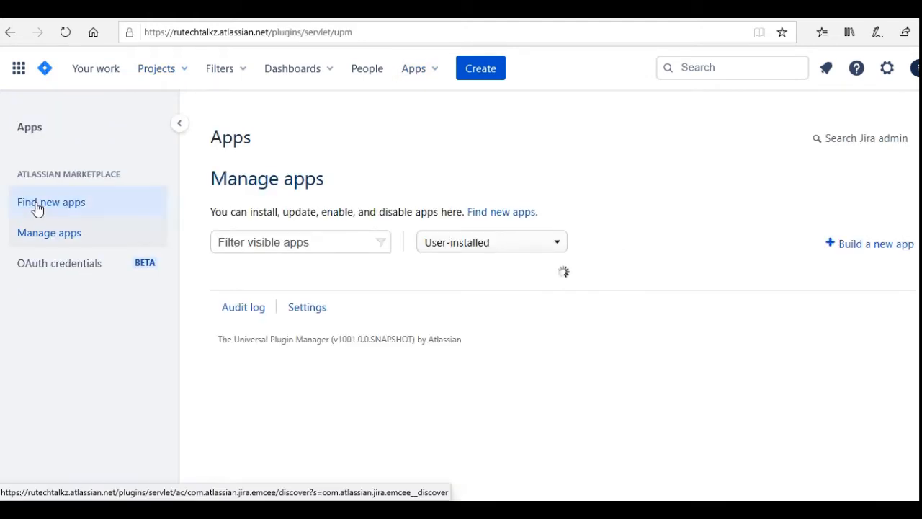
click(38, 206)
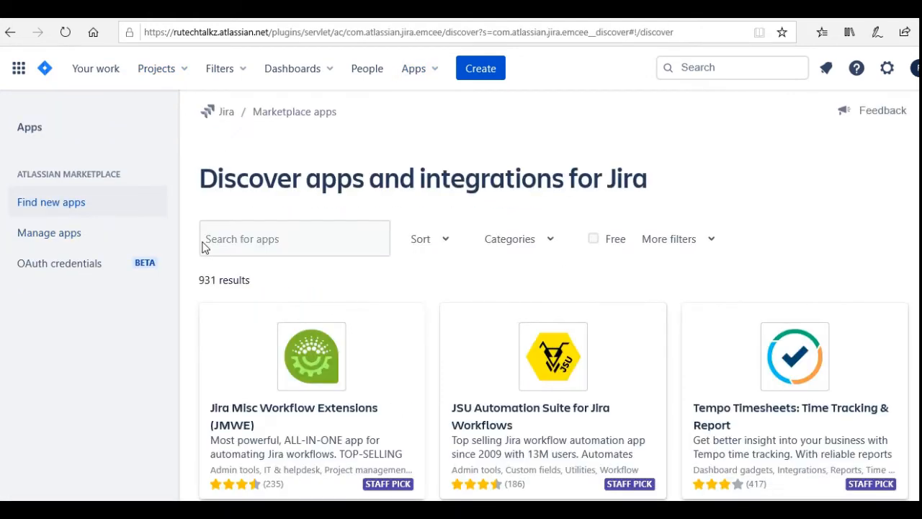
click(233, 238)
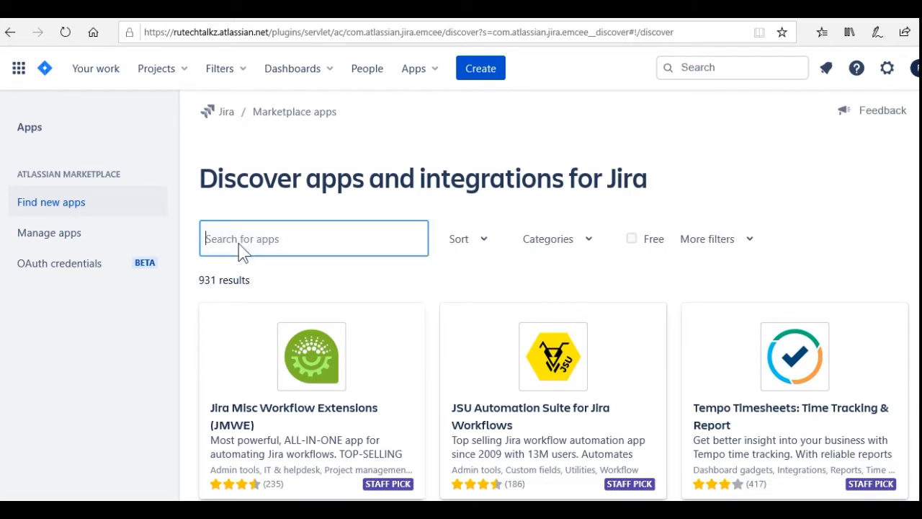
text(Katalon)
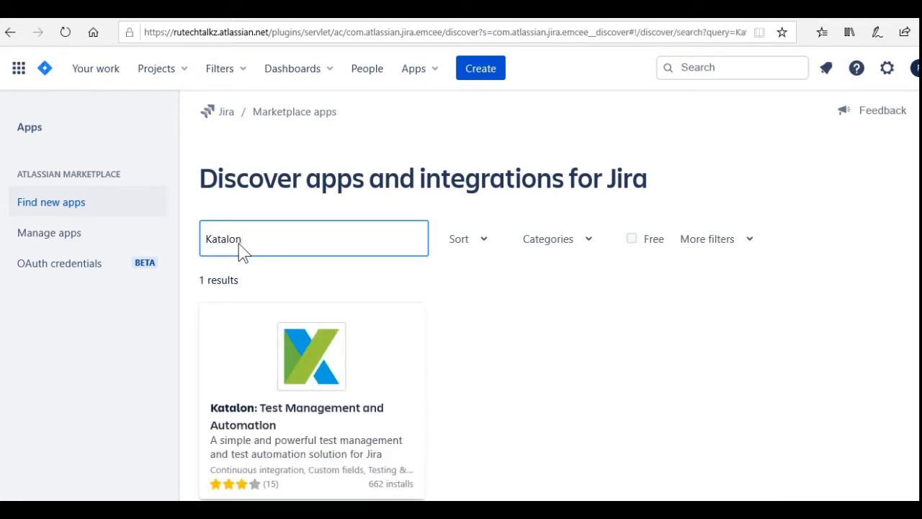
- Add the free Katalon: Test Management and Automation app to the Jira site
scroll(359, 395, down, 1)
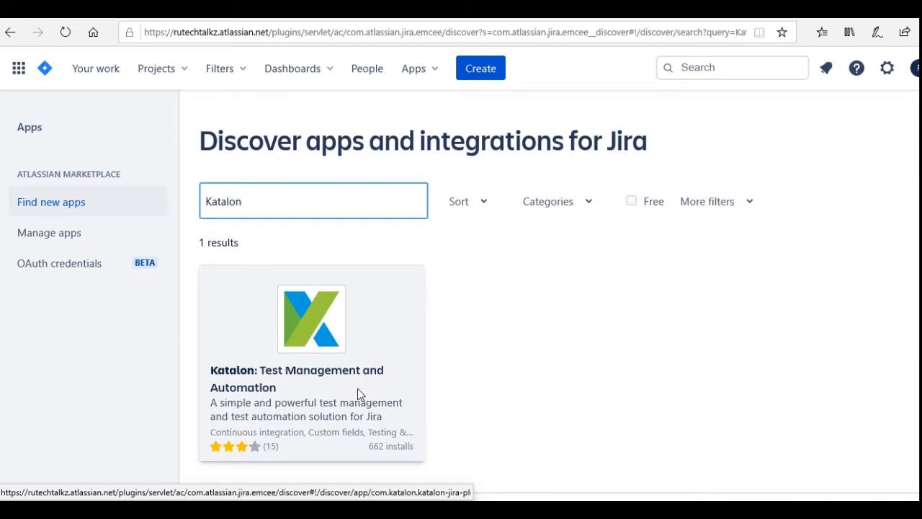
click(359, 395)
scroll(360, 382, up, 10)
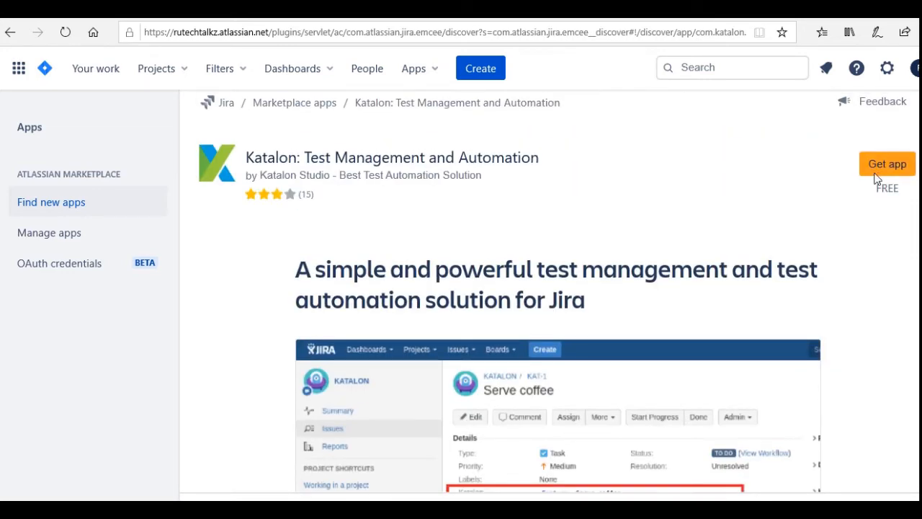
click(883, 167)
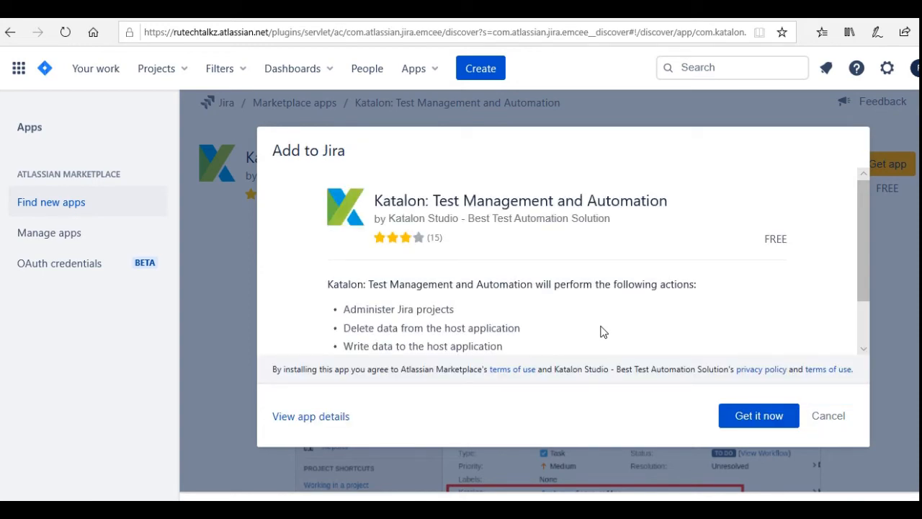
click(746, 423)
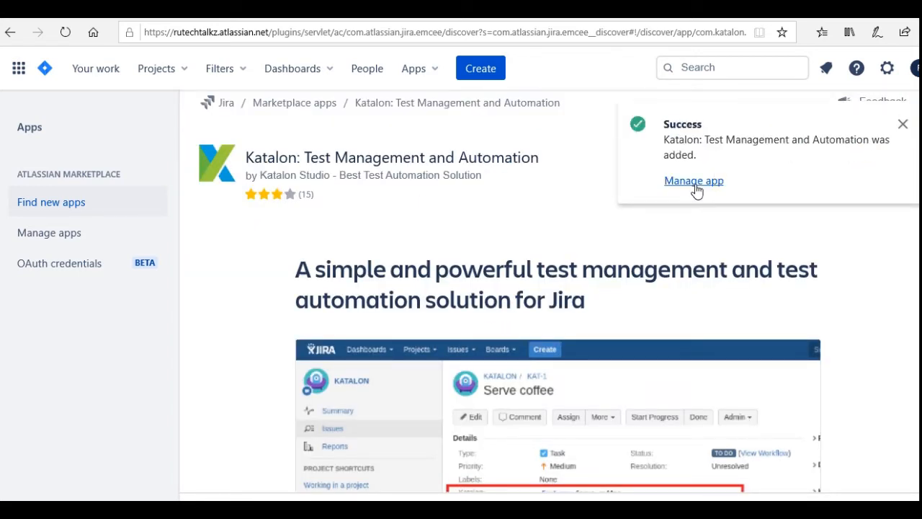
- Review the details of the installed Katalon app among the user-installed apps
click(694, 184)
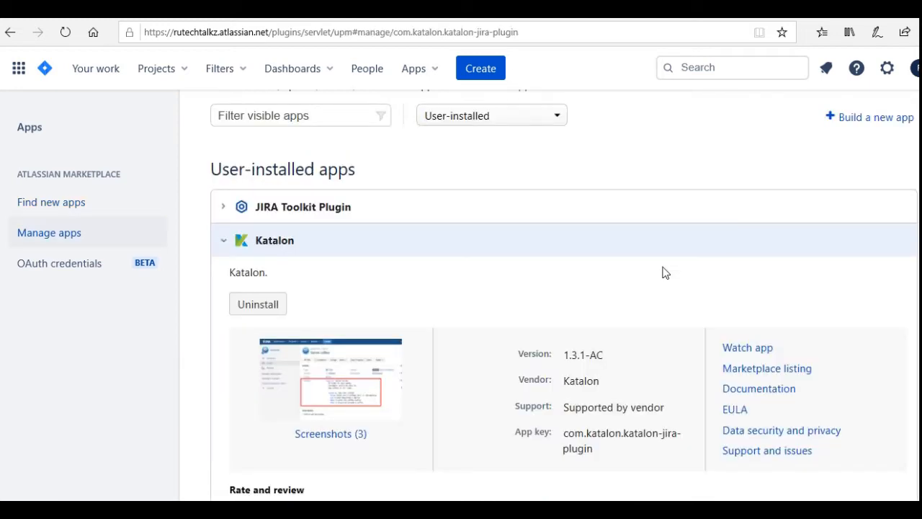
scroll(664, 273, down, 2)
scroll(665, 272, down, 2)
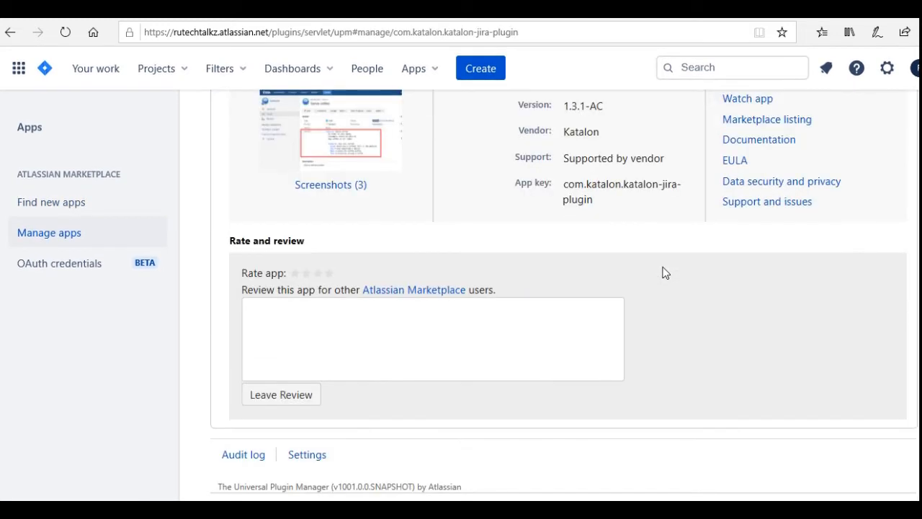
scroll(664, 272, up, 3)
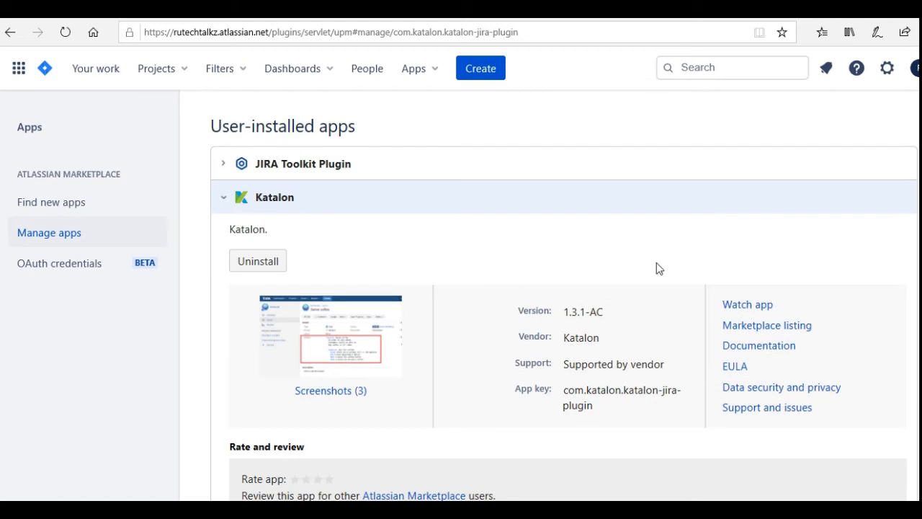
- Open the Katalon Settings page in the project settings of testproj
click(150, 72)
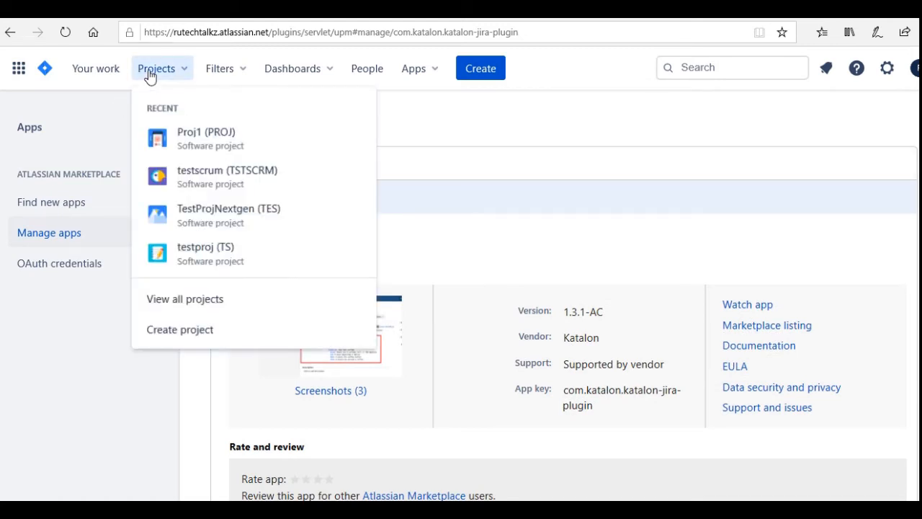
click(173, 247)
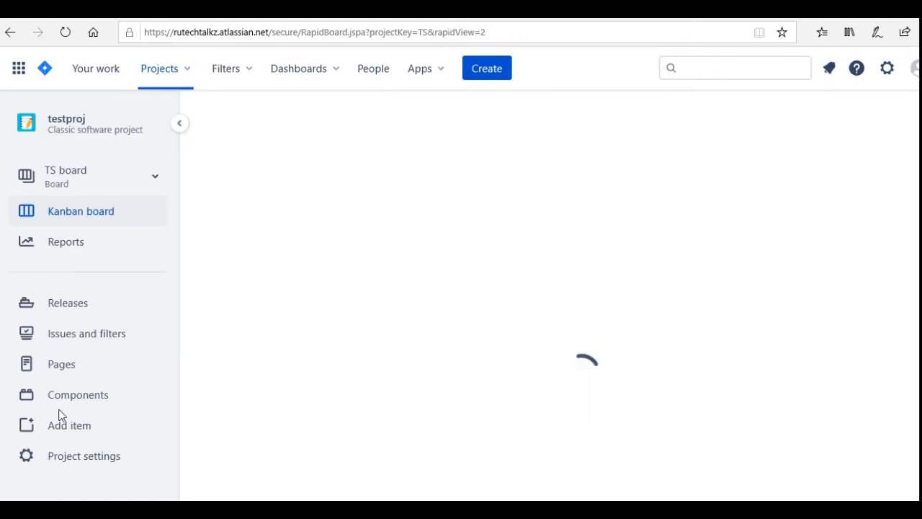
click(62, 460)
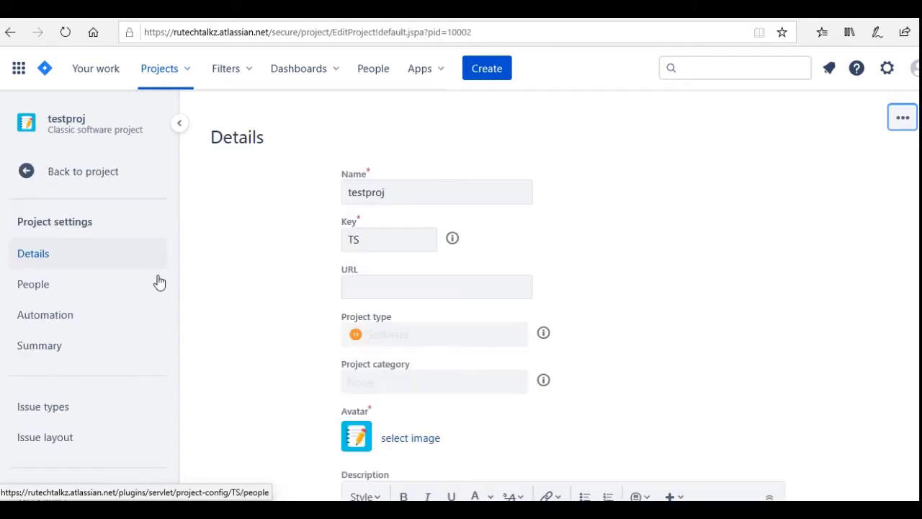
scroll(160, 283, down, 5)
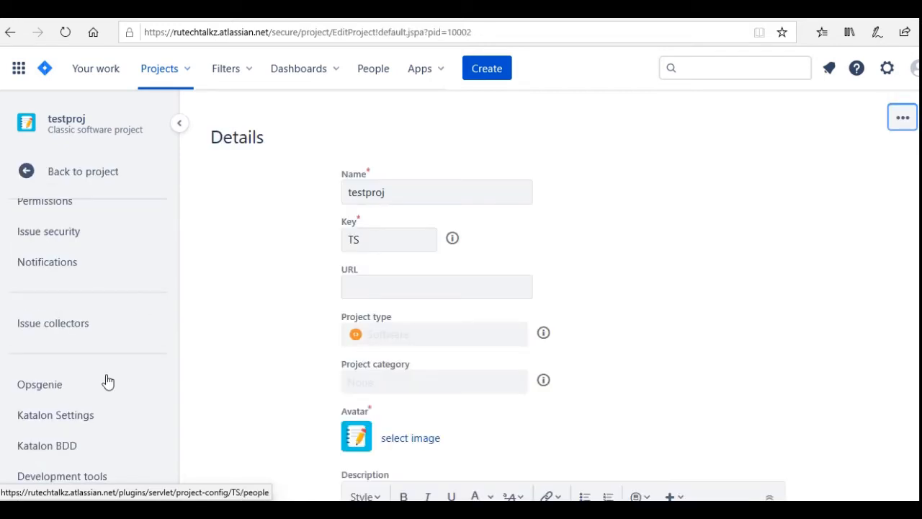
scroll(90, 420, up, 5)
scroll(80, 410, down, 2)
scroll(87, 393, down, 3)
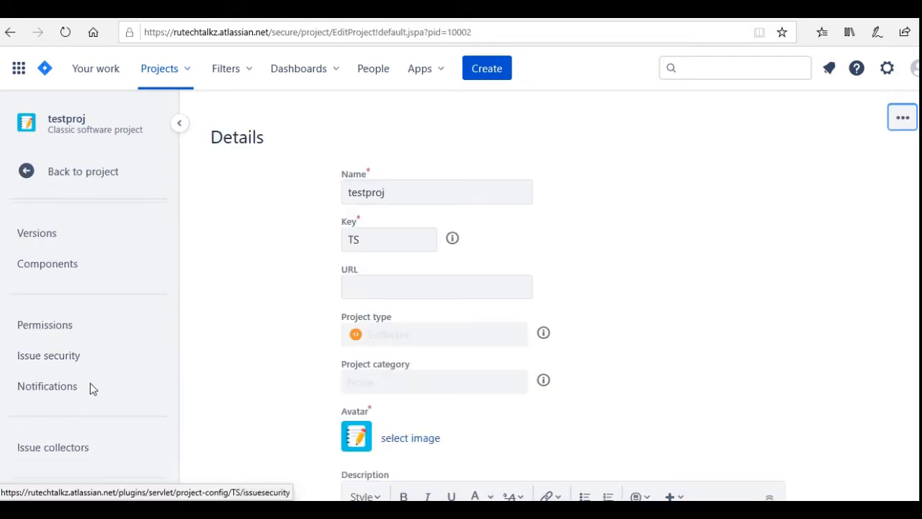
click(77, 424)
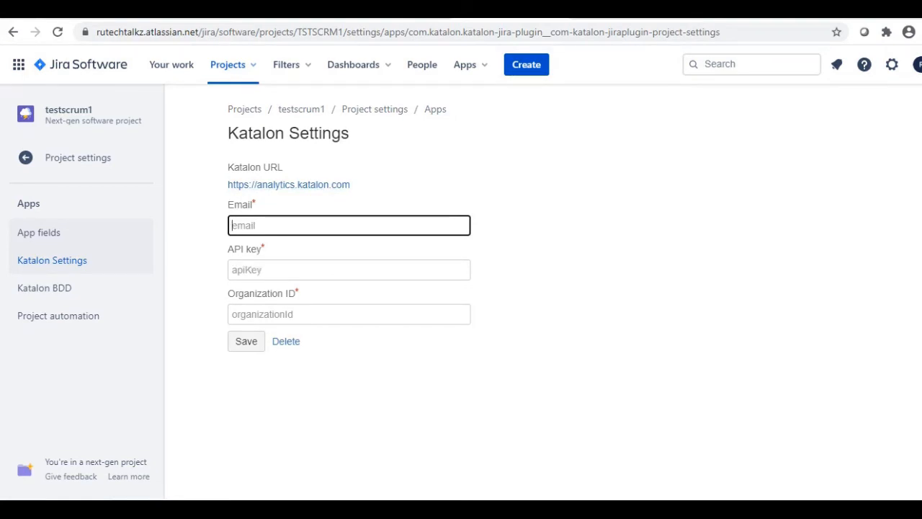
- Get the API key from the Katalon TestOps user profile and enter it in the Katalon Settings of testscrum1 in Jira
click(556, 509)
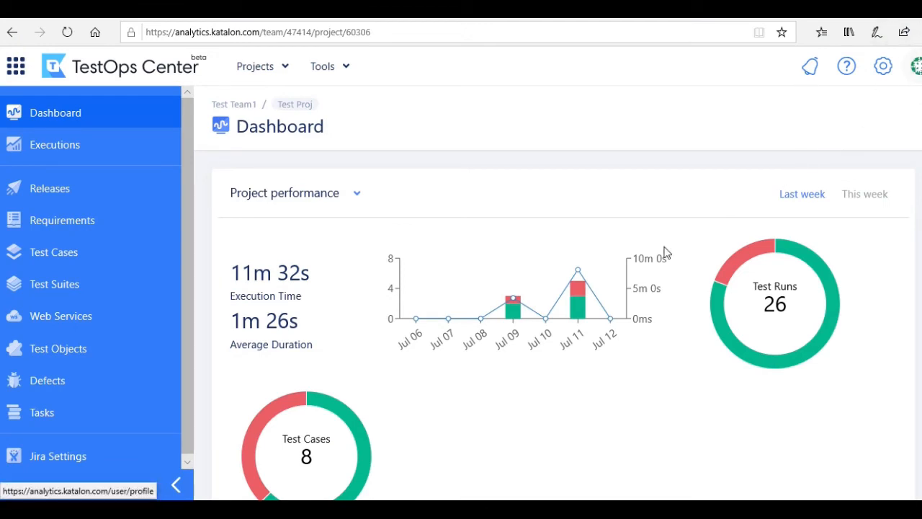
click(916, 68)
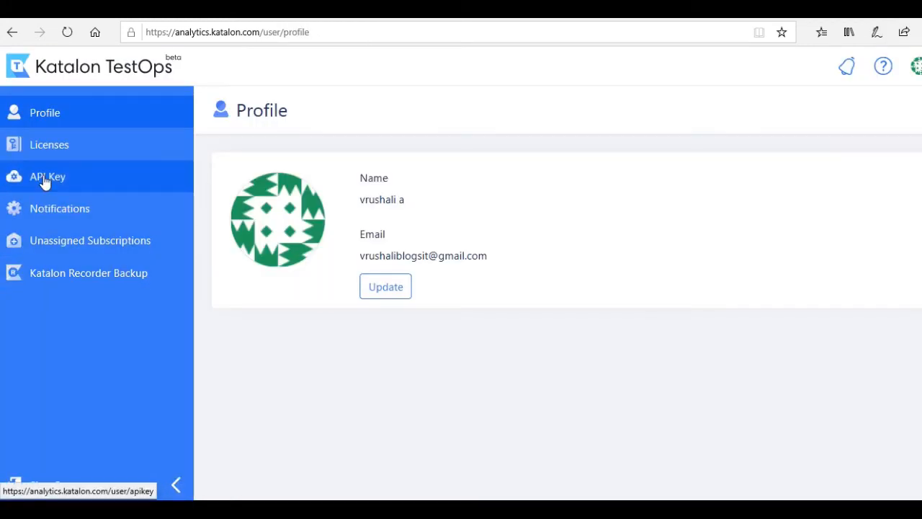
click(43, 177)
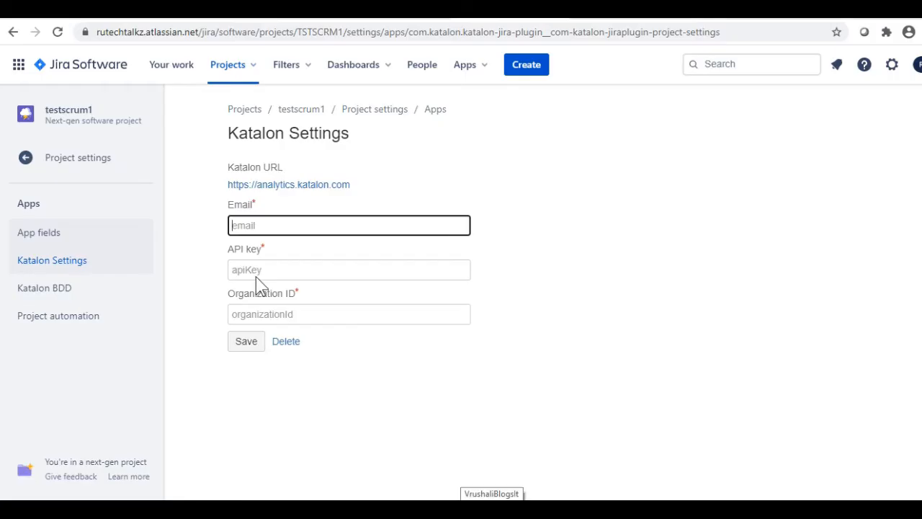
click(253, 270)
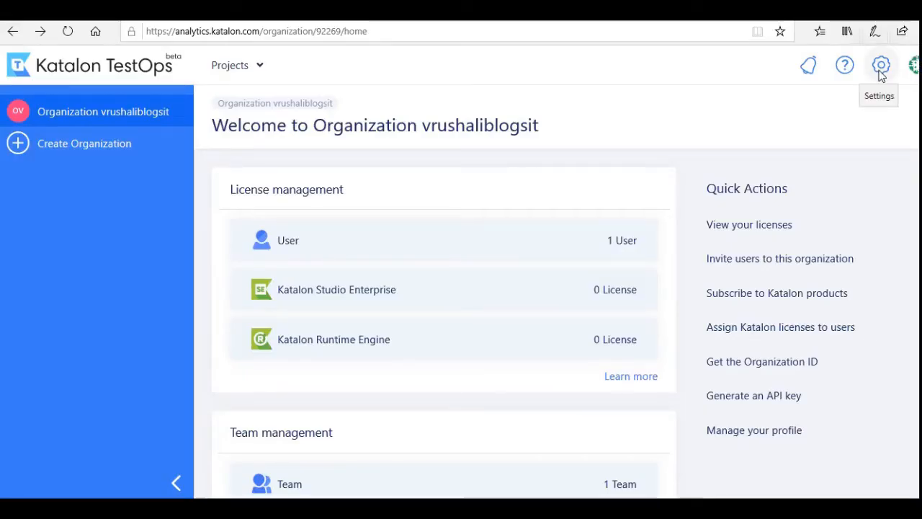
- Copy the organization ID from the Organization Management settings in Katalon TestOps
click(881, 72)
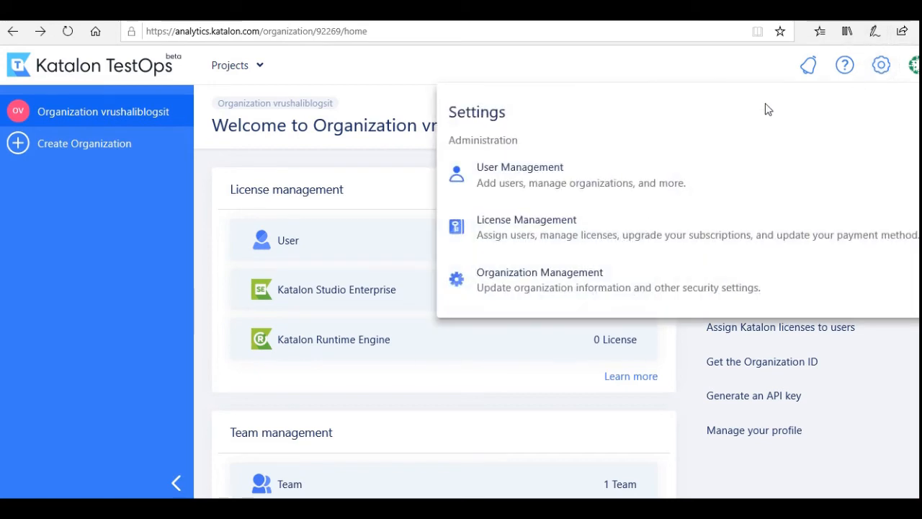
click(529, 288)
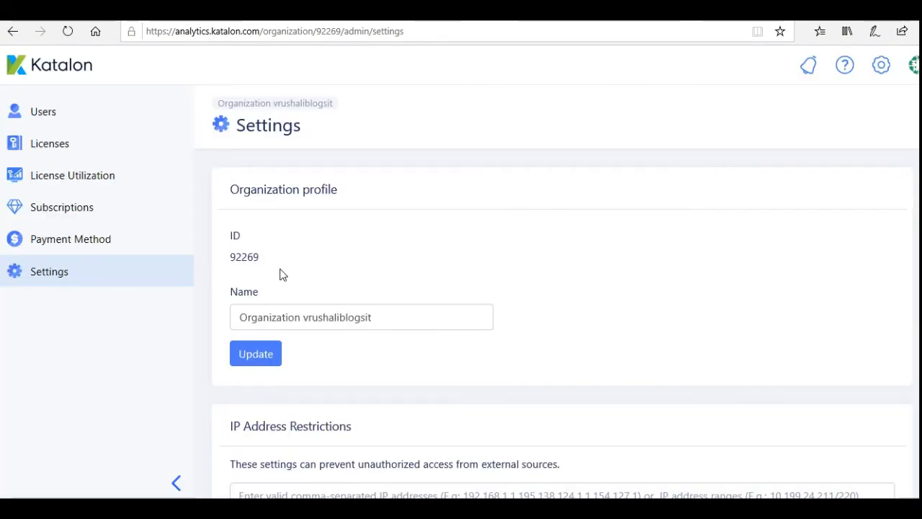
drag(261, 261, 232, 261)
key(ctrl+c)
click(261, 262)
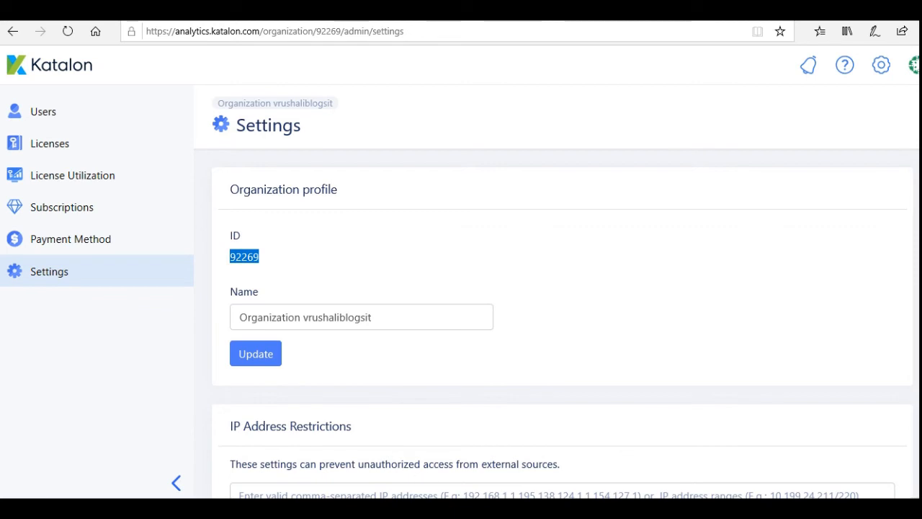
- Switch to Jira, replace the Organization ID in Katalon Settings with the copied one, and save the settings
click(460, 508)
drag(255, 317, 225, 316)
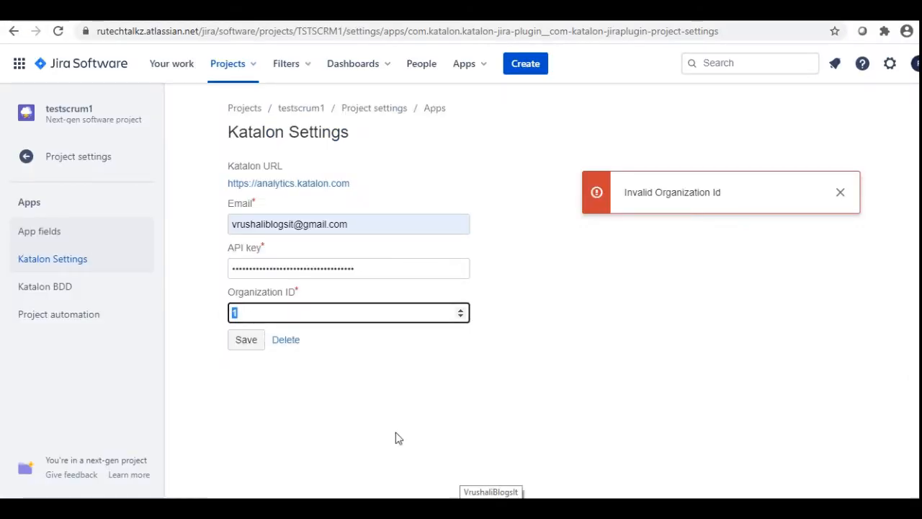
key(ctrl+v)
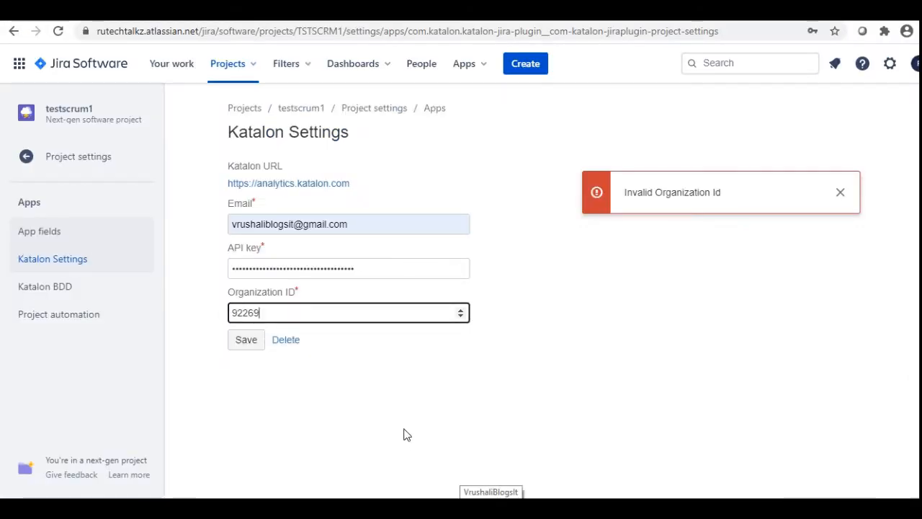
click(245, 346)
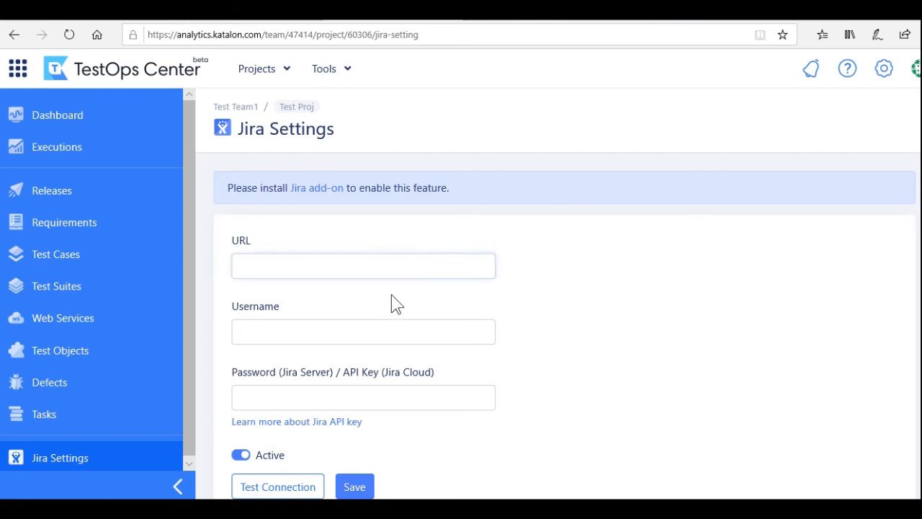
text(https://rutechtalkz.atlassian.net)
click(295, 321)
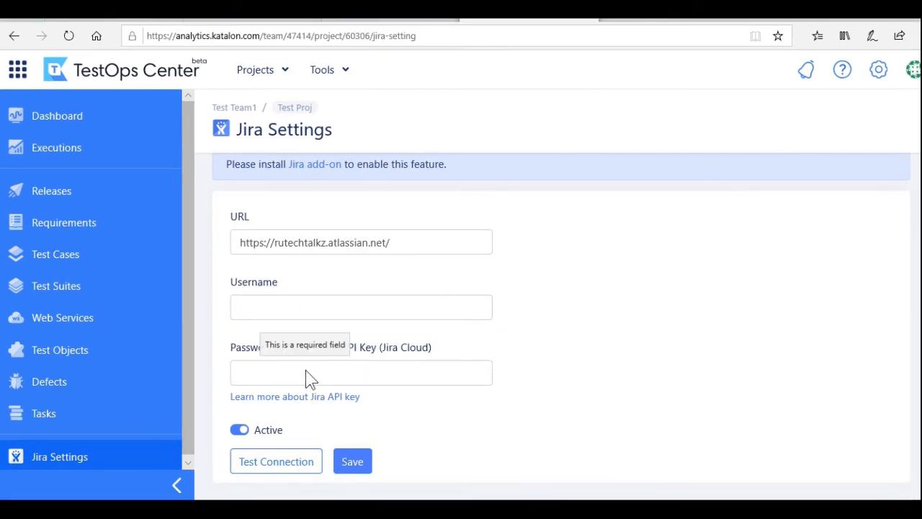
- Switch to the Jira site and open the Security page of the Atlassian account settings
click(280, 20)
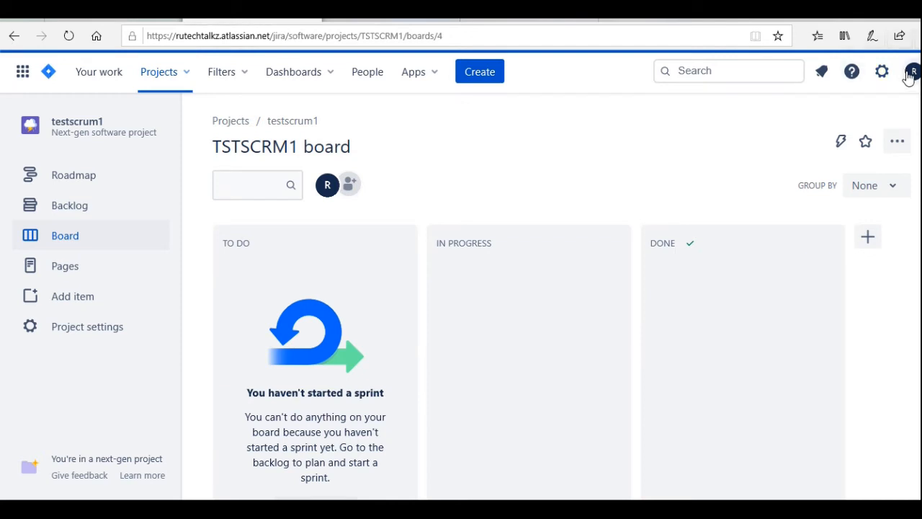
click(882, 75)
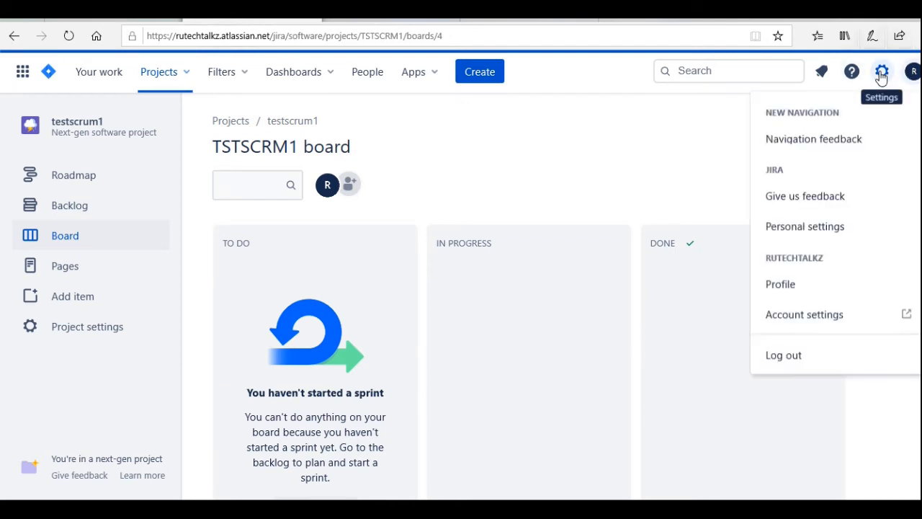
click(882, 75)
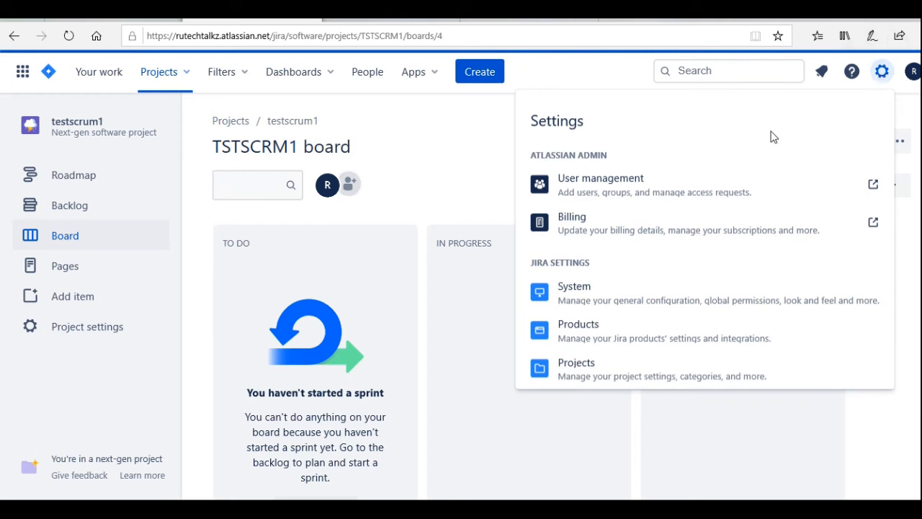
scroll(887, 243, down, 2)
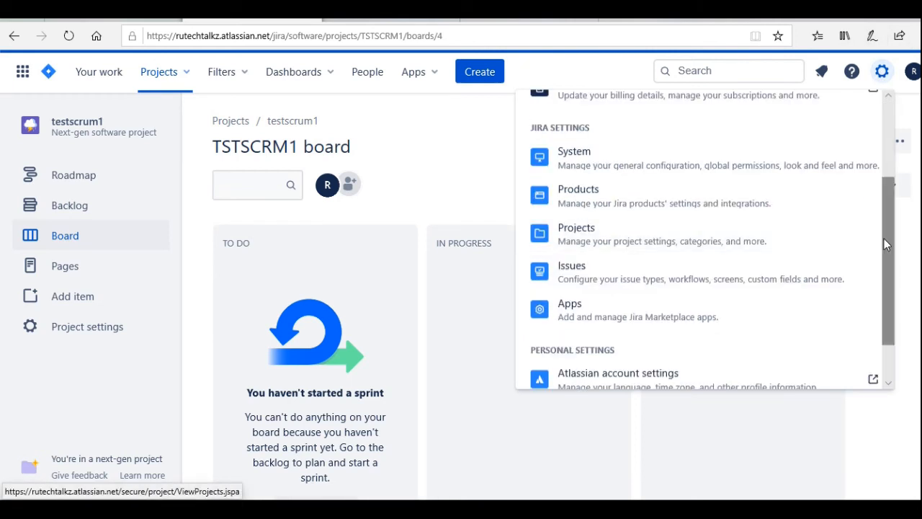
scroll(883, 323, down, 1)
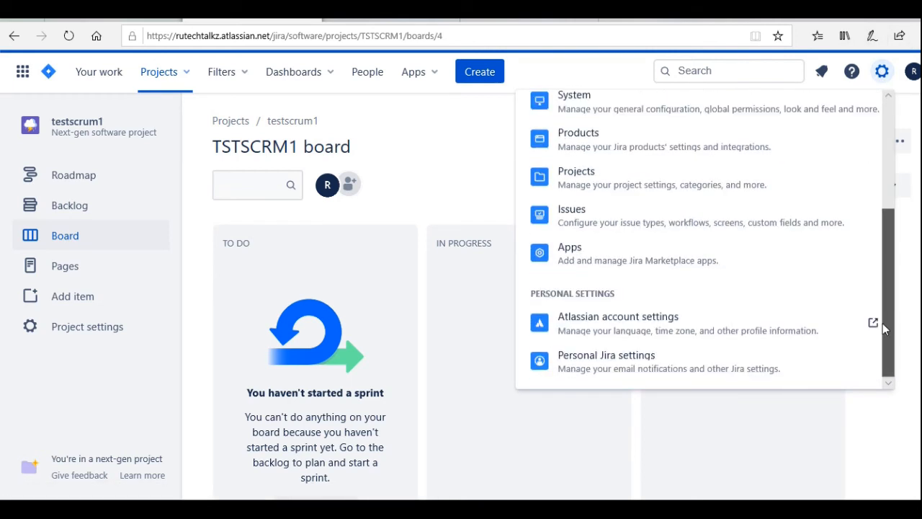
click(637, 329)
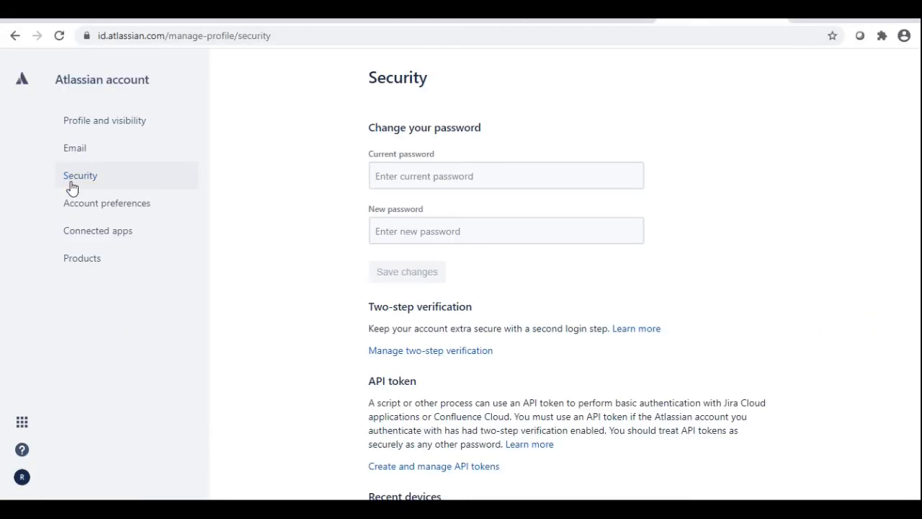
- Create an Atlassian API token labelled KatalonAPI and copy the new token
scroll(816, 258, down, 1)
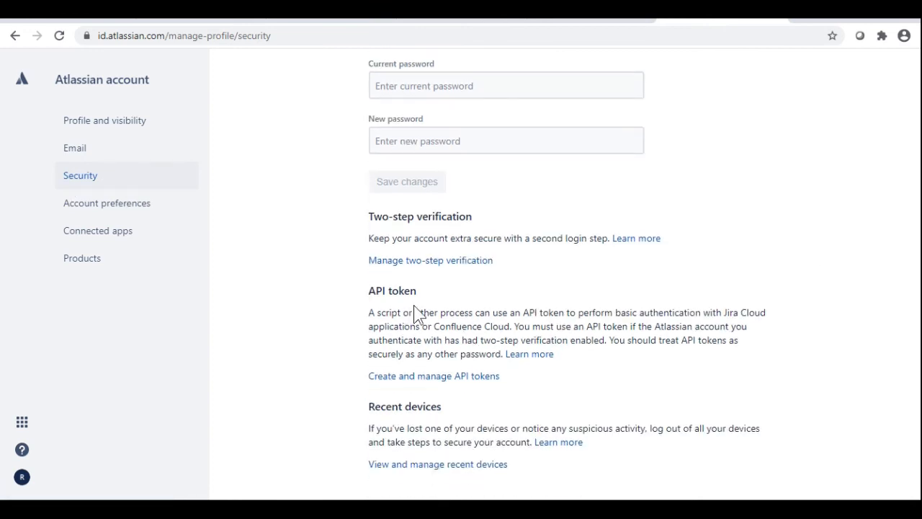
click(413, 382)
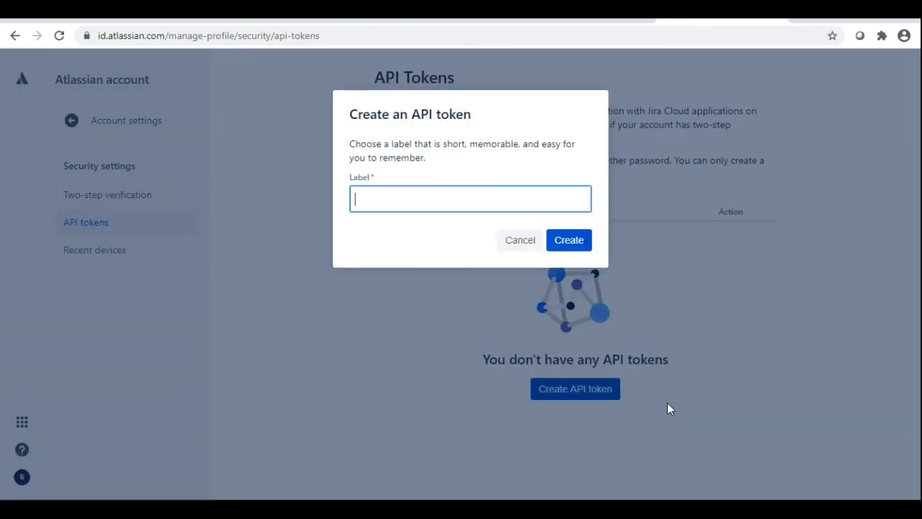
text(KatalonAPI)
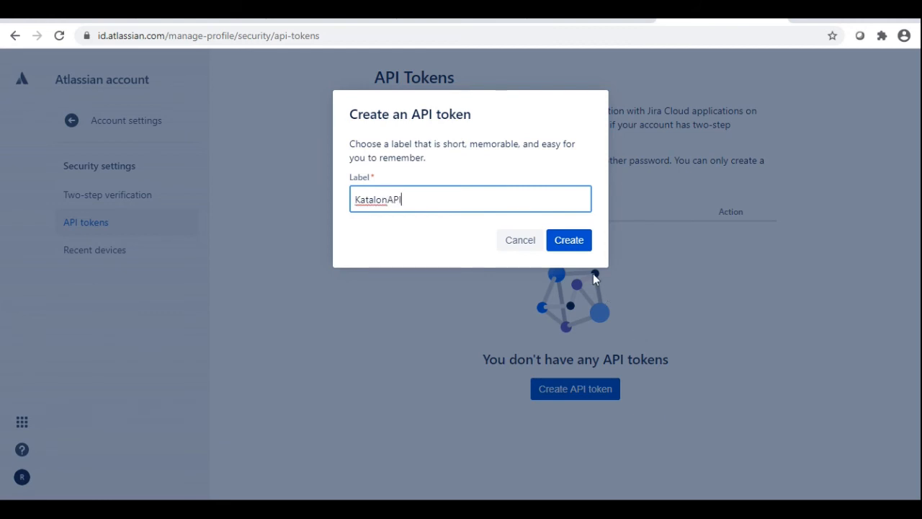
click(570, 243)
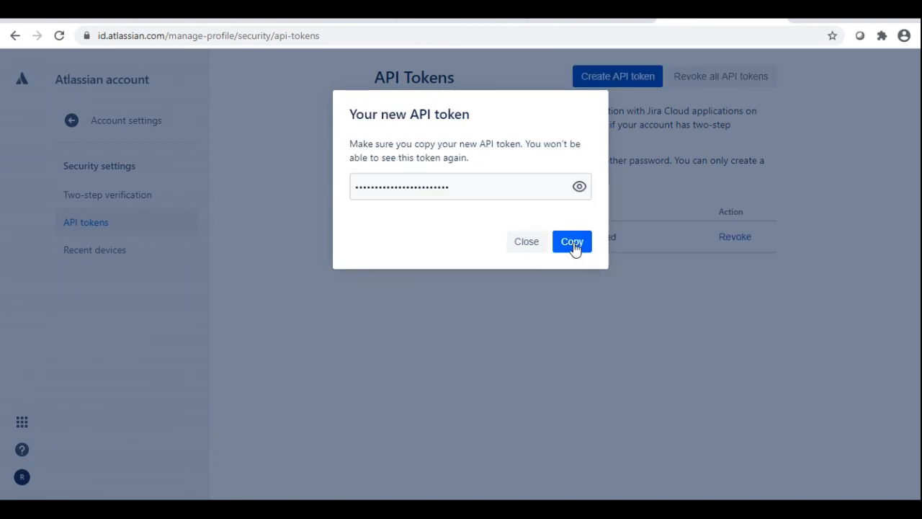
click(572, 243)
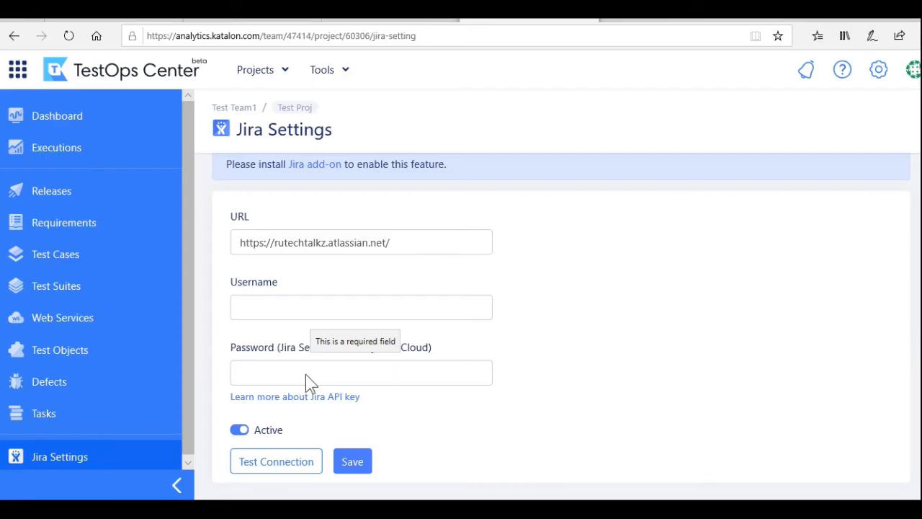
- Switch to the TestOps Jira Settings, enter the account e-mail as username and the copied API token as API key, and save
click(305, 374)
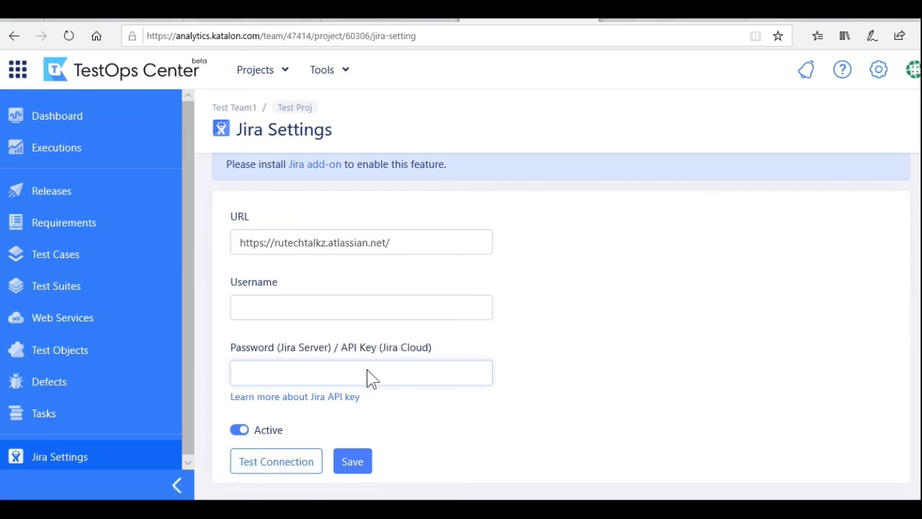
key(ctrl+v)
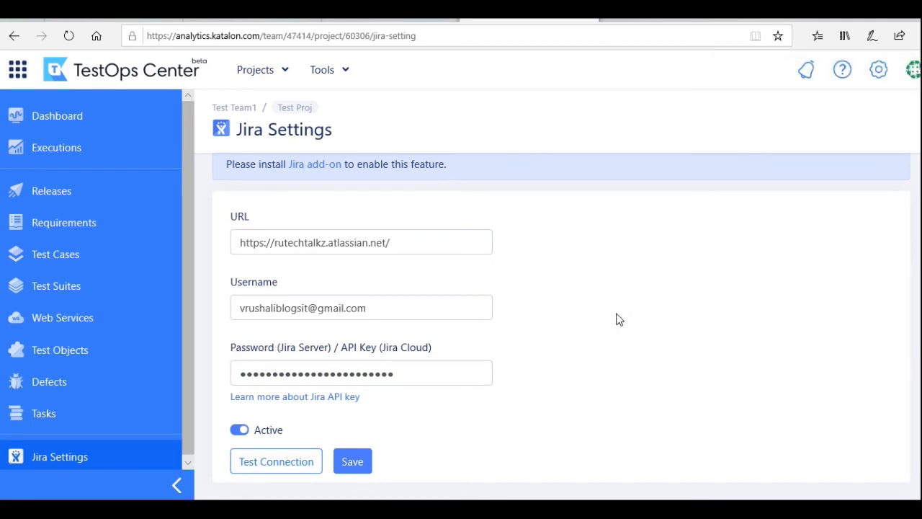
click(353, 461)
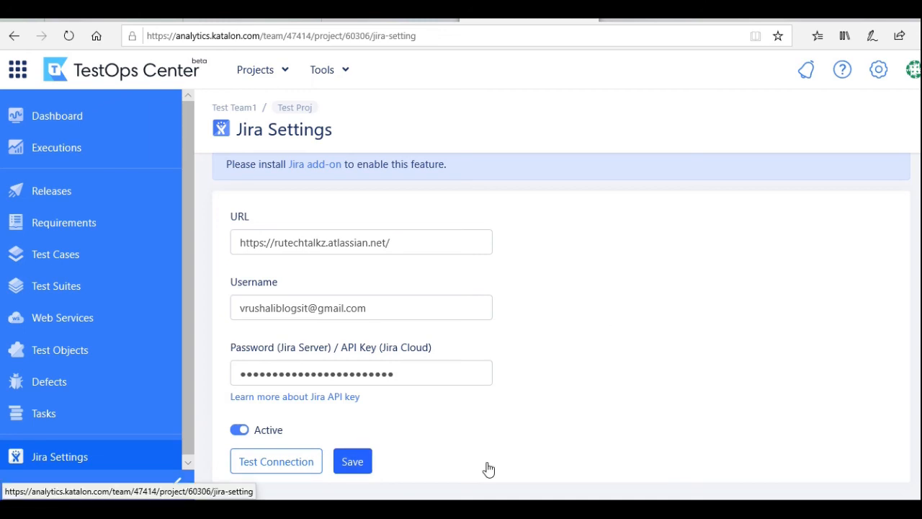
- Open the Defects page of Test Proj in TestOps
click(64, 382)
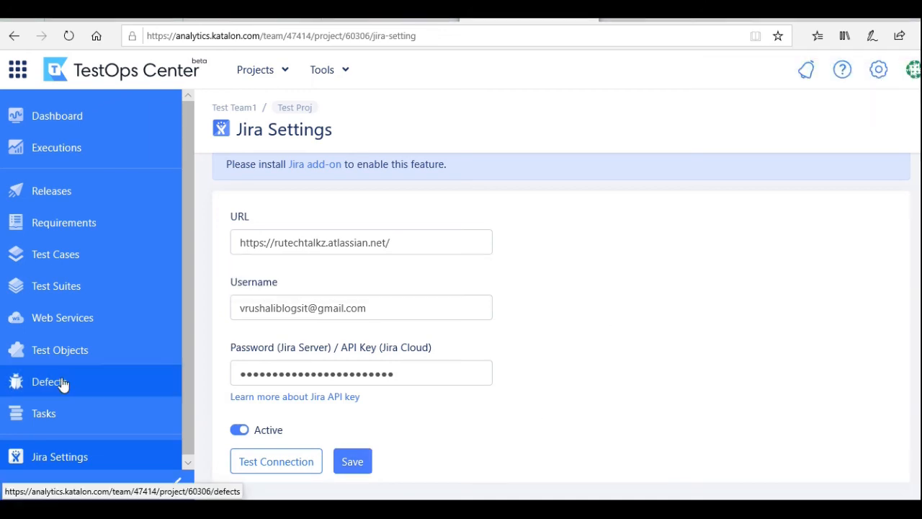